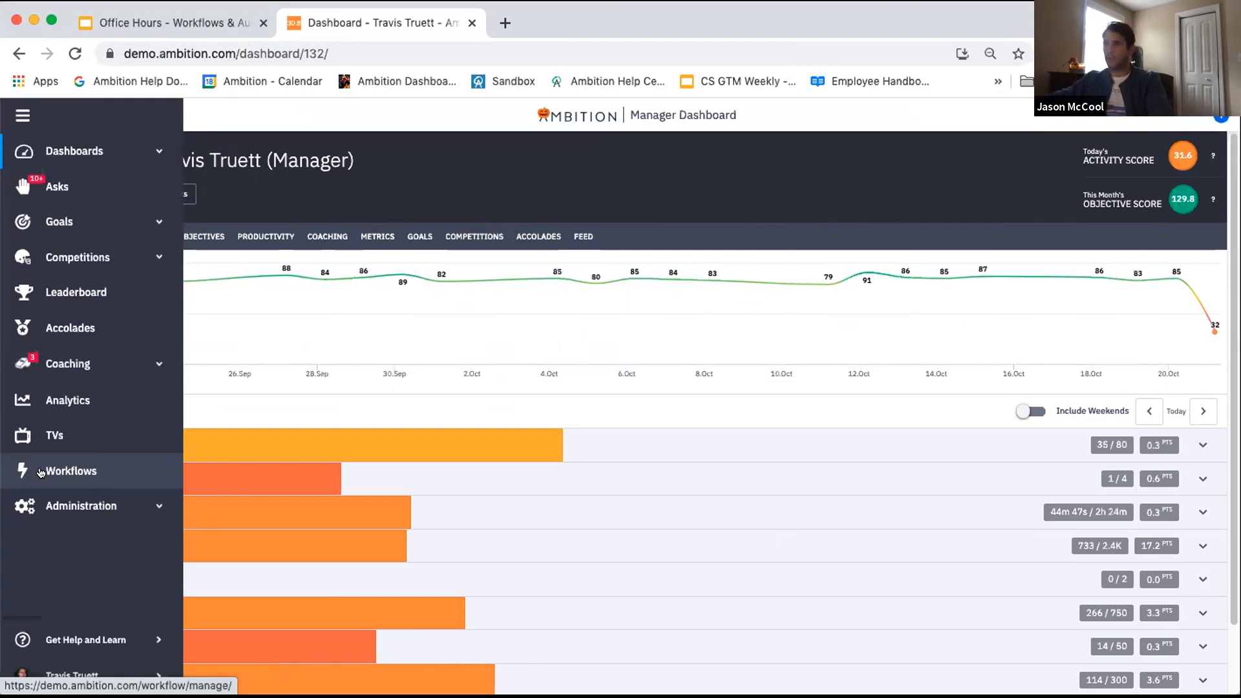
Step: Start creating a new Metric Based Alert workflow from the workflow management page
{"action": "left_click", "coordinate": [44, 475]}
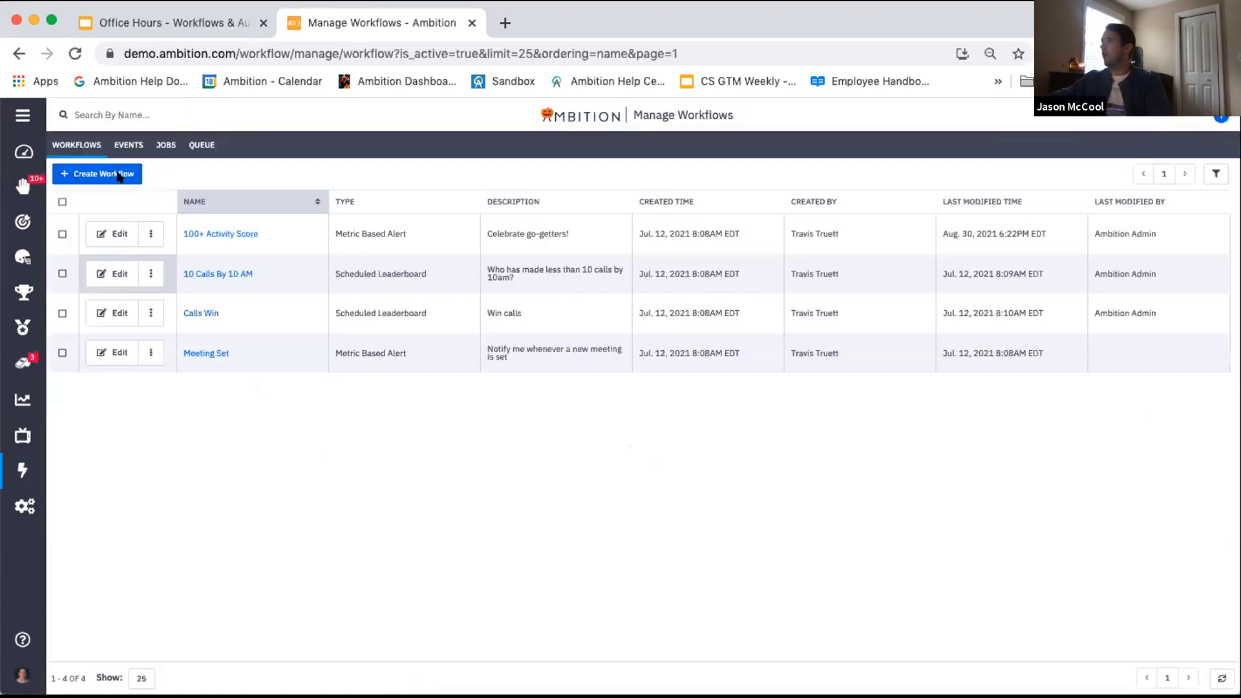
{"action": "left_click", "coordinate": [116, 176]}
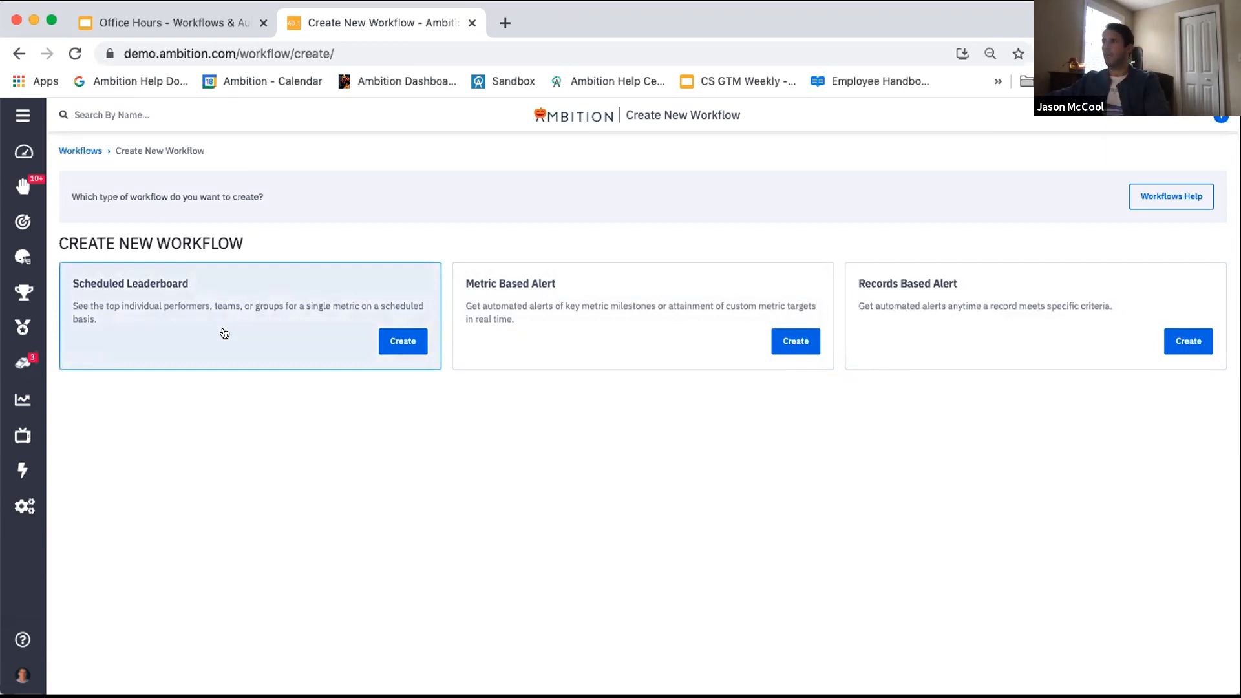
{"action": "left_click", "coordinate": [794, 347]}
Step: Name the workflow "Ambition Streak Pot!" and copy the same text into its description
{"action": "left_click", "coordinate": [271, 263]}
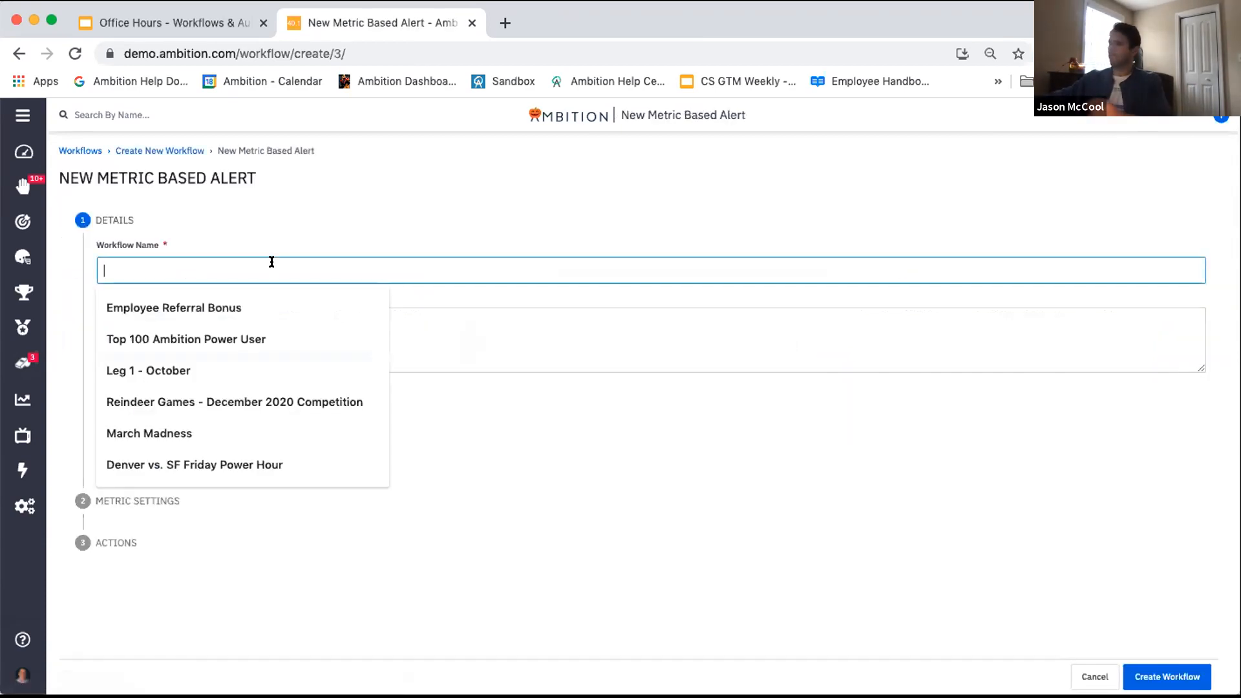
{"action": "type", "text": "Ambition Streak Pot!"}
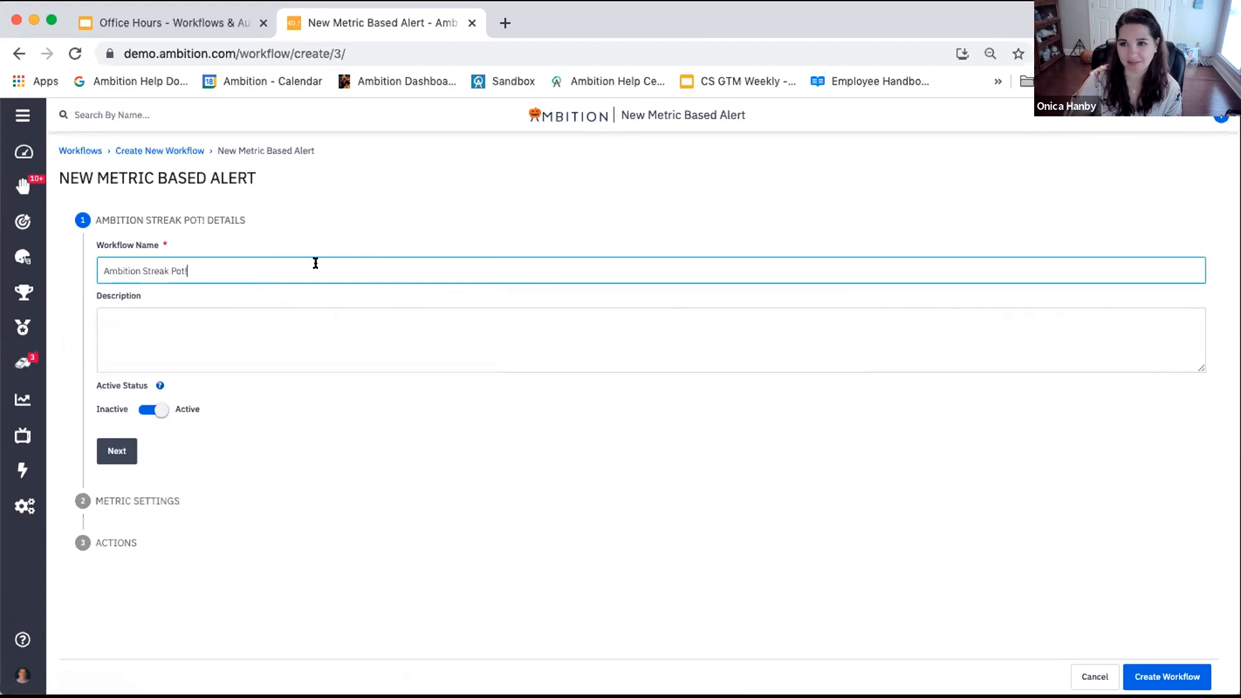
{"action": "key", "text": "super+a"}
{"action": "key", "text": "super+c"}
{"action": "left_click", "coordinate": [300, 311]}
{"action": "key", "text": "super+v"}
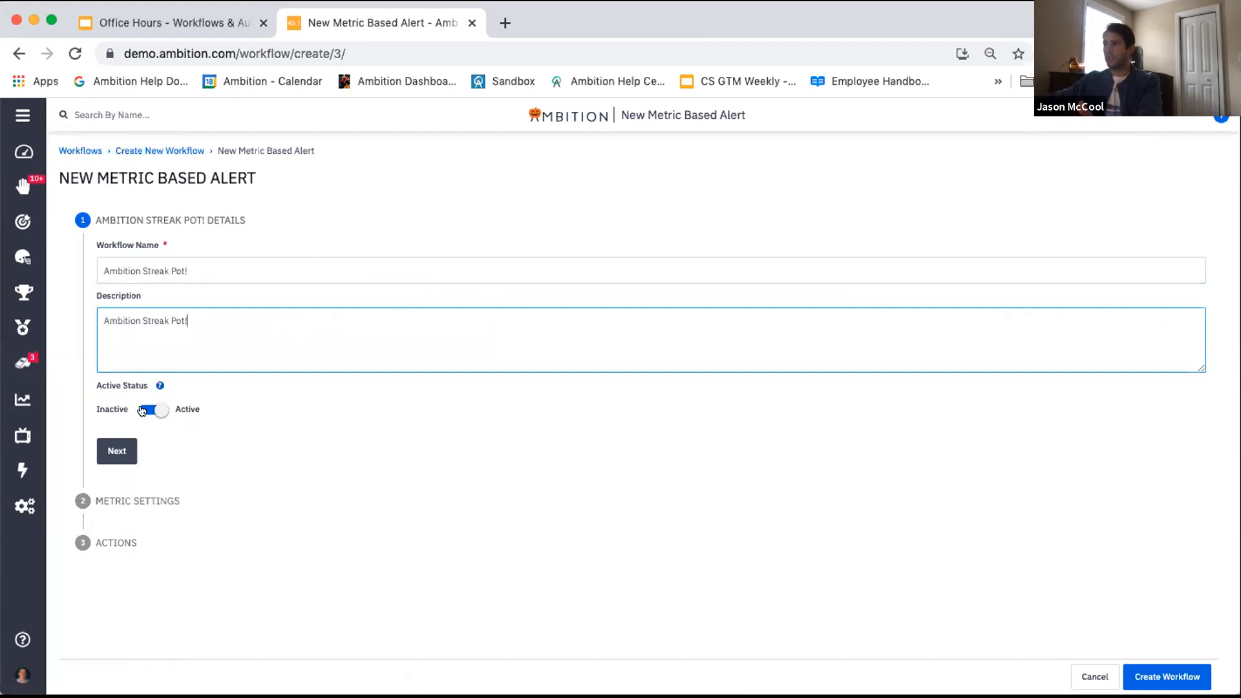
Step: Leave the workflow's status as Active and continue to the metric settings
{"action": "left_click", "coordinate": [142, 410]}
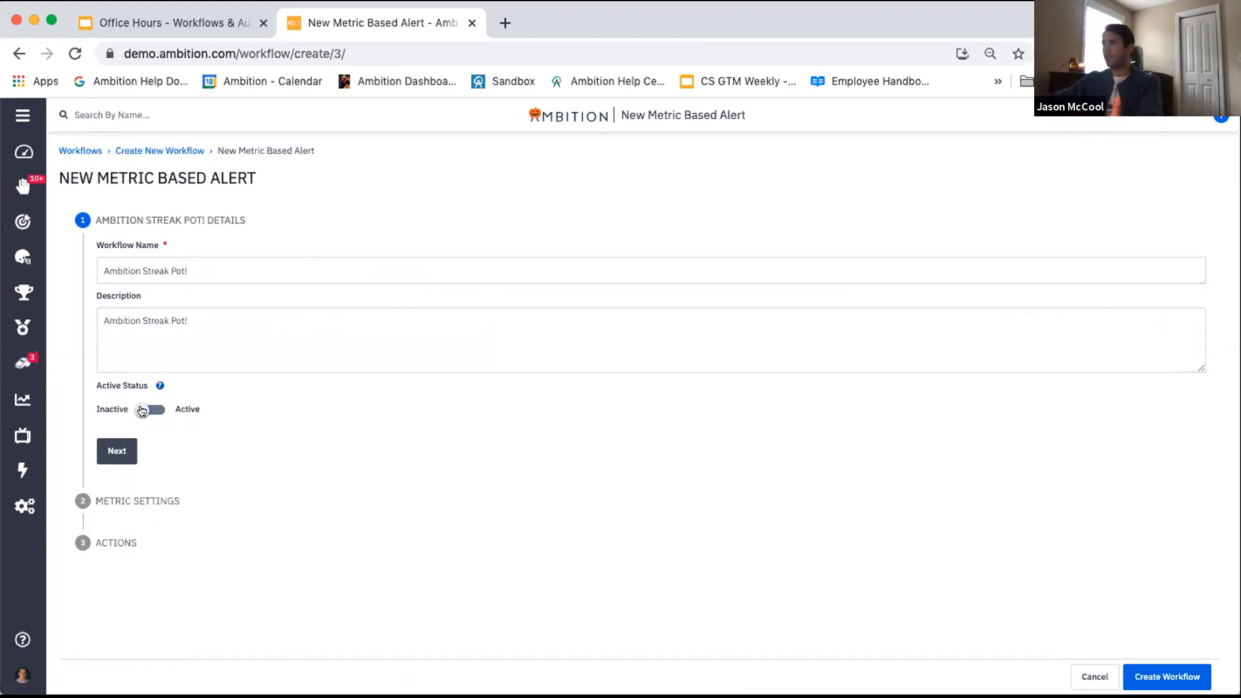
{"action": "left_click", "coordinate": [142, 410]}
{"action": "left_click", "coordinate": [123, 451]}
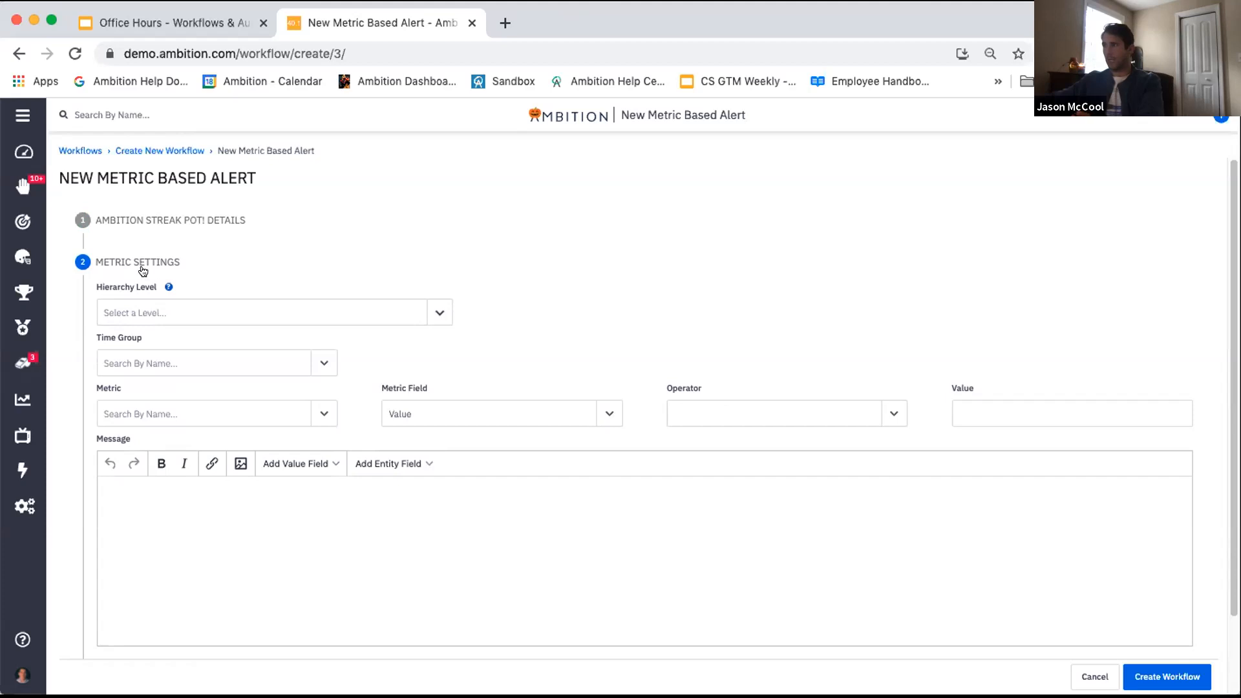
{"action": "left_click", "coordinate": [124, 315]}
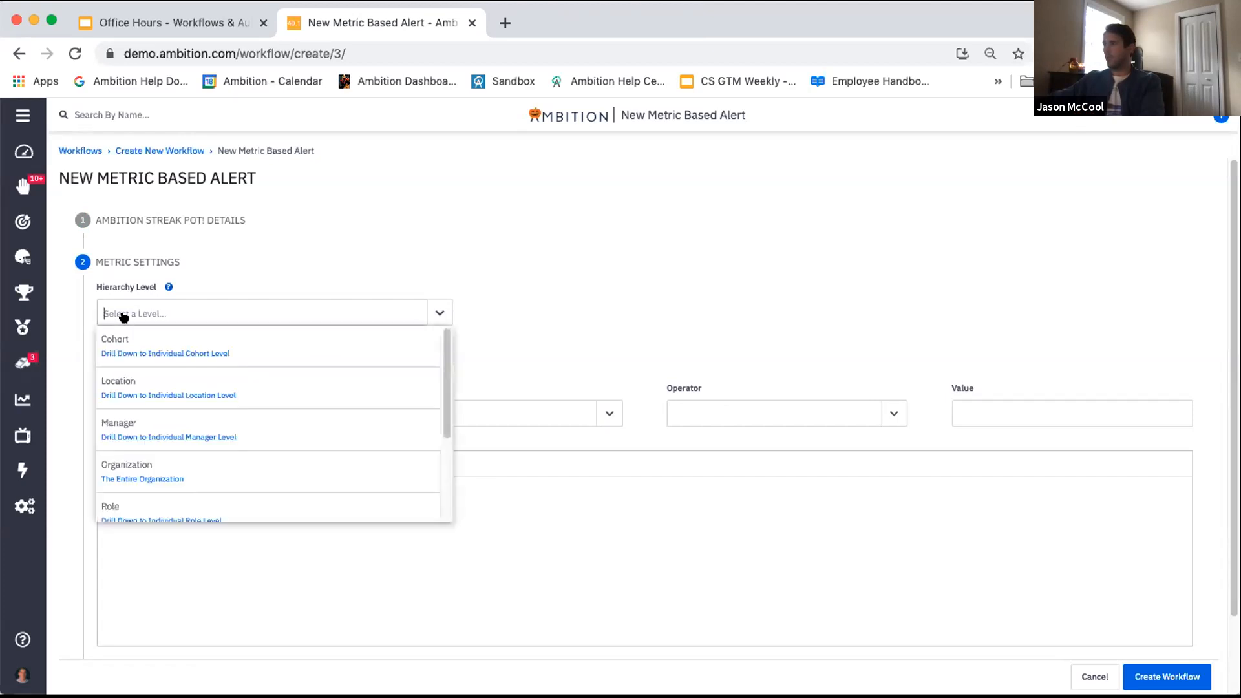
{"action": "scroll", "coordinate": [208, 444], "scroll_direction": "down", "scroll_amount": 3}
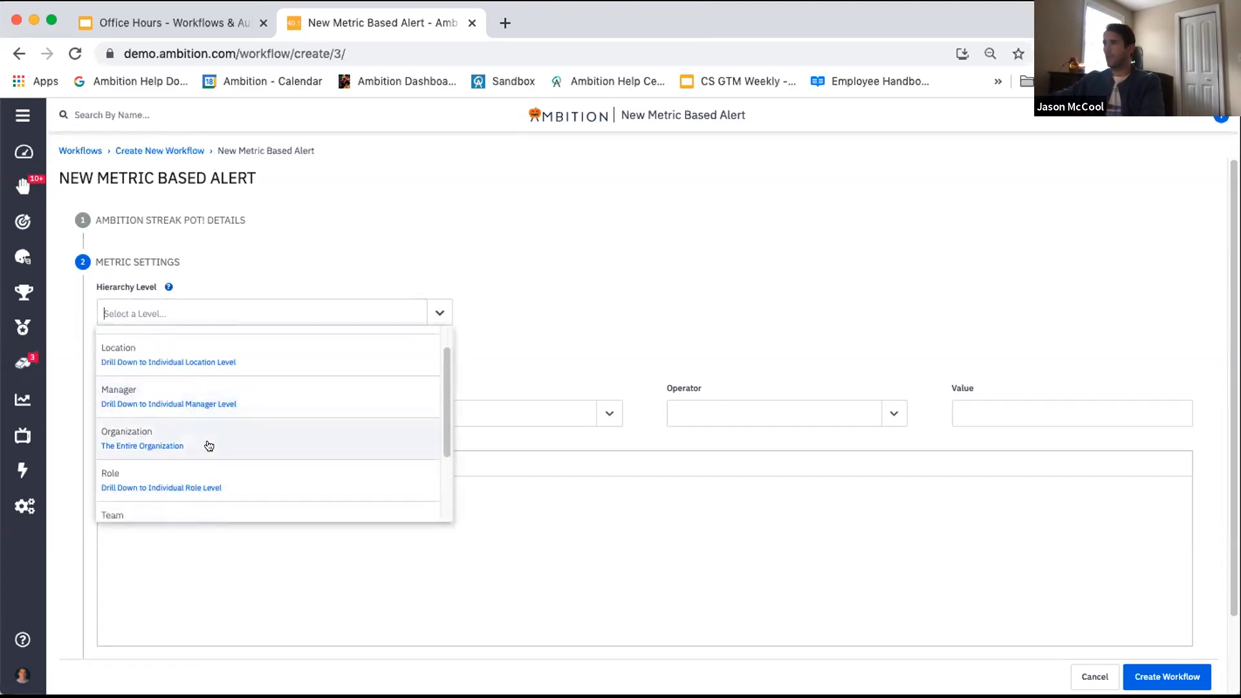
{"action": "scroll", "coordinate": [149, 478], "scroll_direction": "down", "scroll_amount": 2}
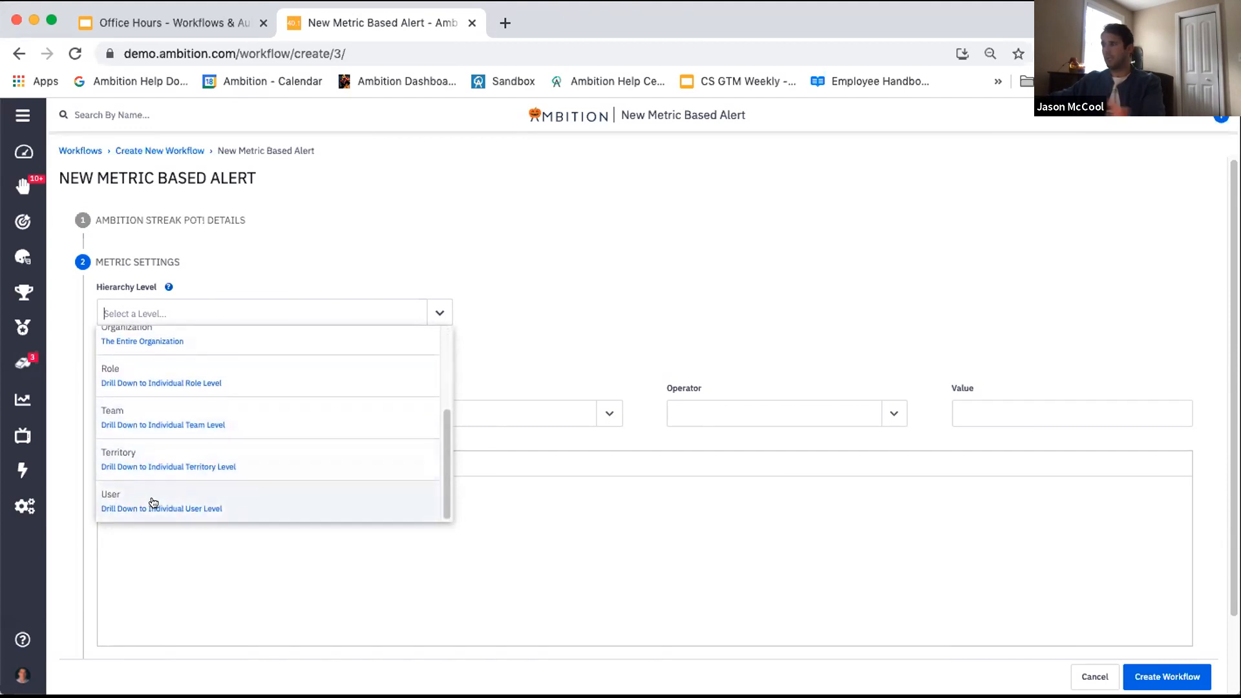
{"action": "left_click", "coordinate": [191, 256]}
{"action": "left_click", "coordinate": [189, 255]}
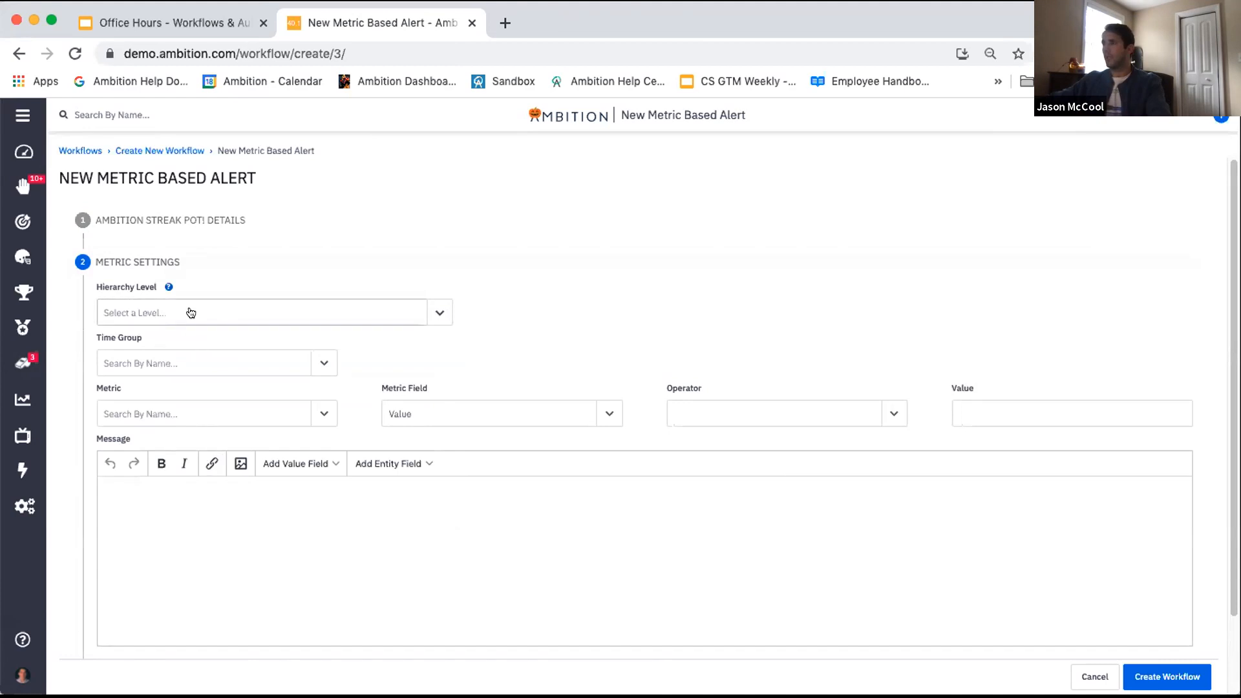
Step: Set the alert's hierarchy level to User
{"action": "left_click", "coordinate": [190, 313]}
{"action": "scroll", "coordinate": [227, 475], "scroll_direction": "down", "scroll_amount": 2}
{"action": "left_click", "coordinate": [194, 507]}
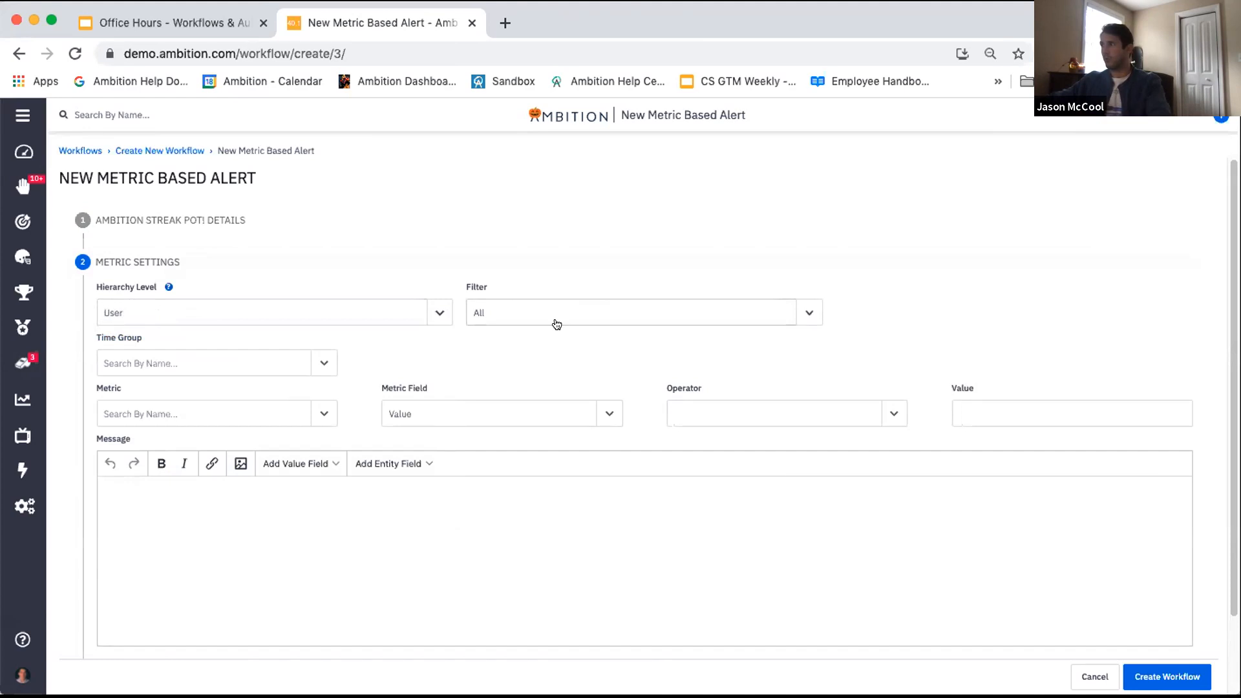
Step: Choose New Opportunities as the metric that the alert tracks
{"action": "scroll", "coordinate": [443, 370], "scroll_direction": "down", "scroll_amount": 2}
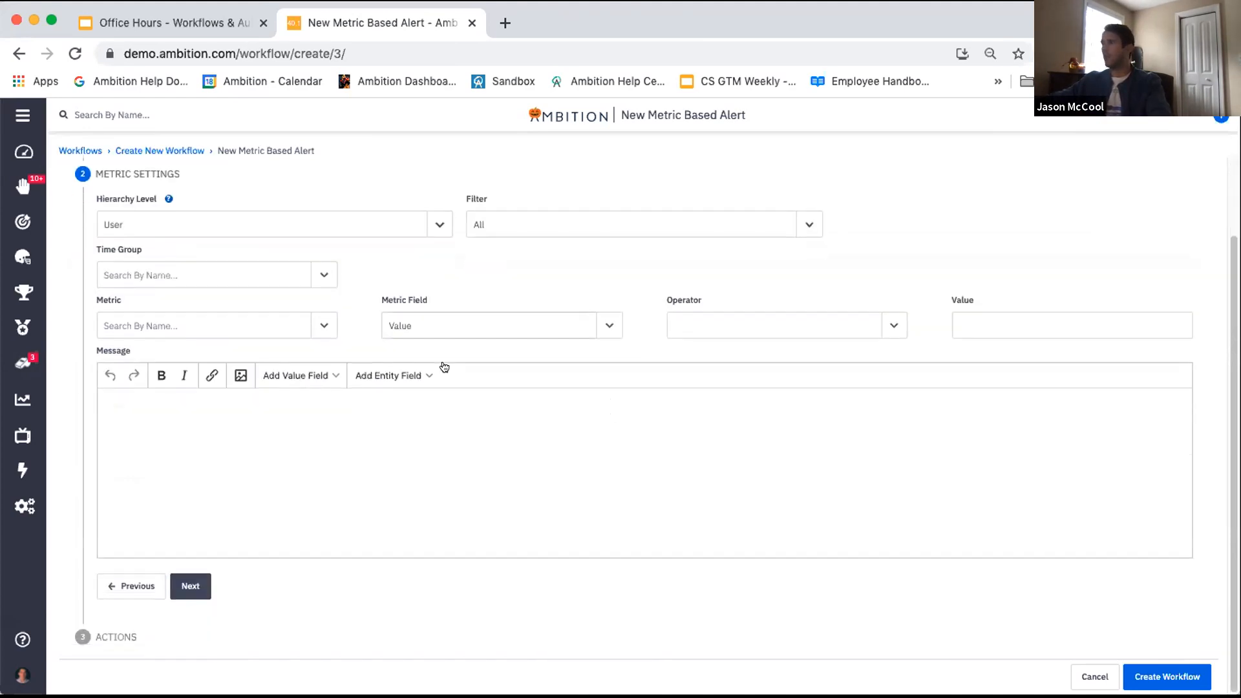
{"action": "left_click", "coordinate": [136, 324]}
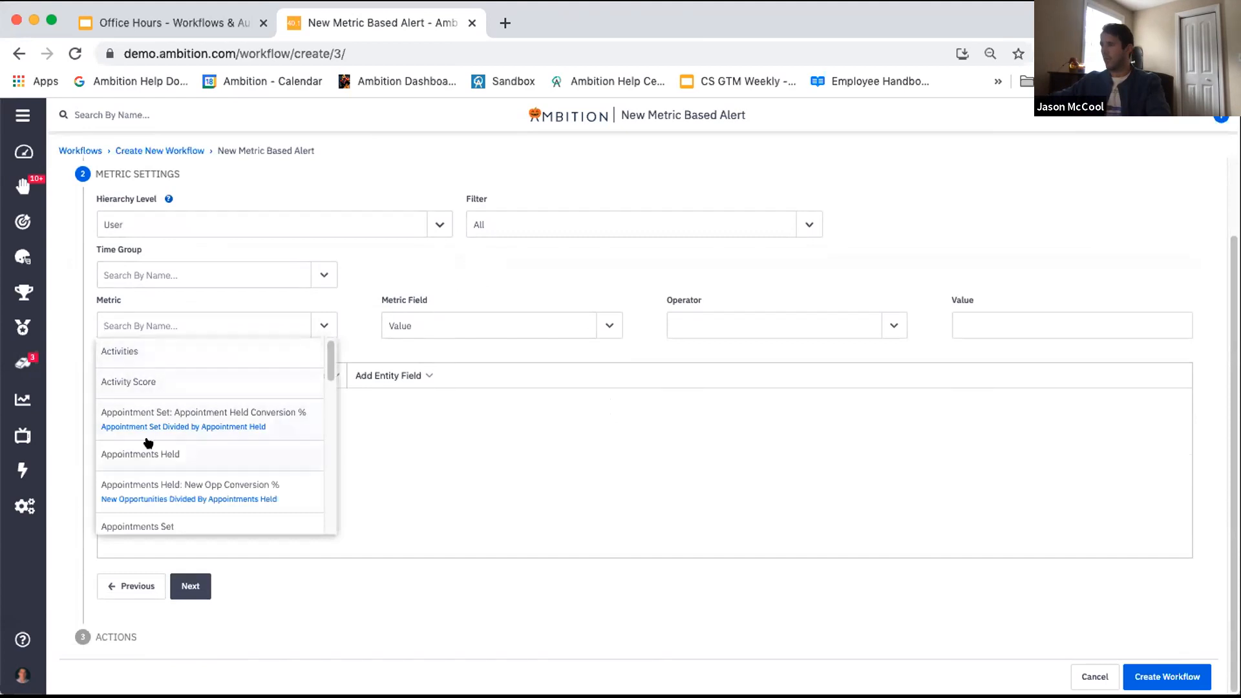
{"action": "scroll", "coordinate": [145, 421], "scroll_direction": "down", "scroll_amount": 2}
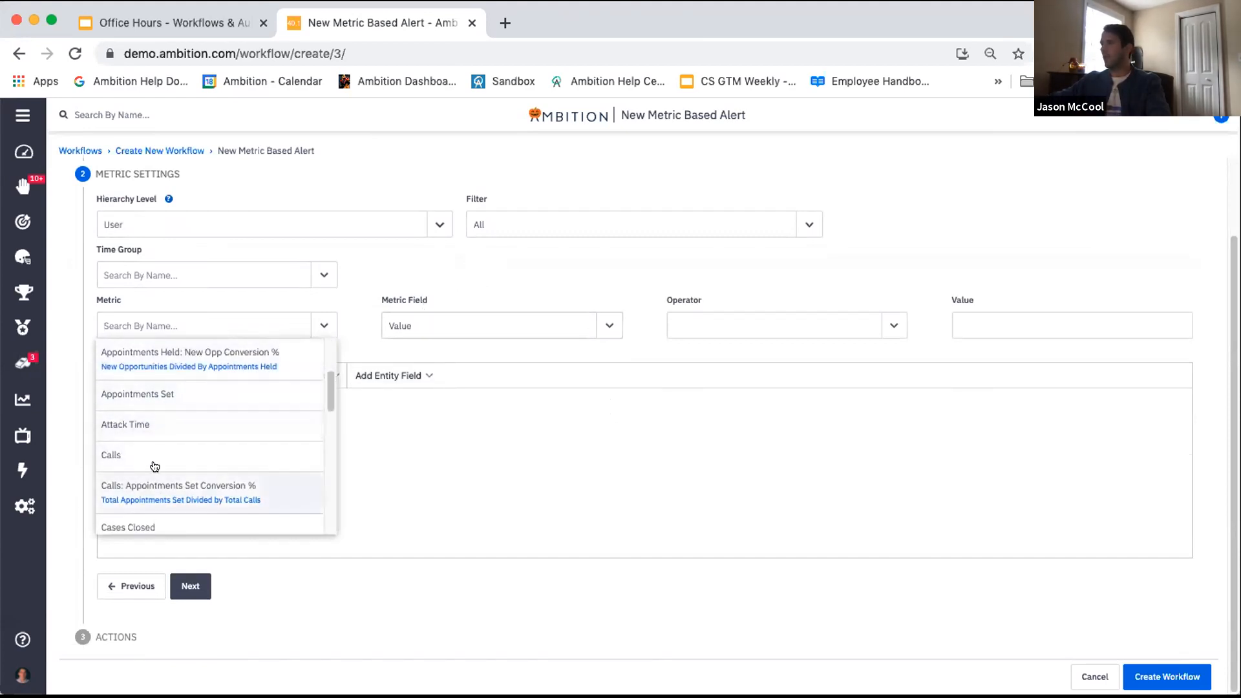
{"action": "scroll", "coordinate": [152, 462], "scroll_direction": "up", "scroll_amount": 1}
{"action": "scroll", "coordinate": [152, 462], "scroll_direction": "down", "scroll_amount": 5}
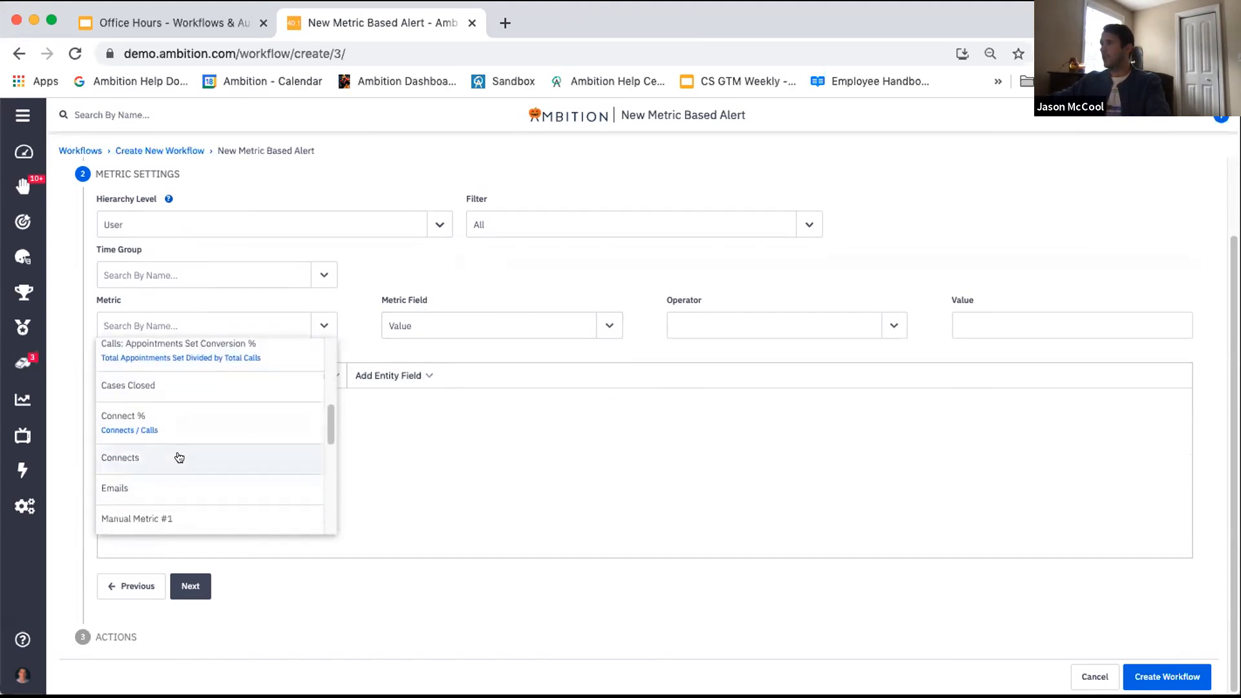
{"action": "scroll", "coordinate": [176, 459], "scroll_direction": "down", "scroll_amount": 3}
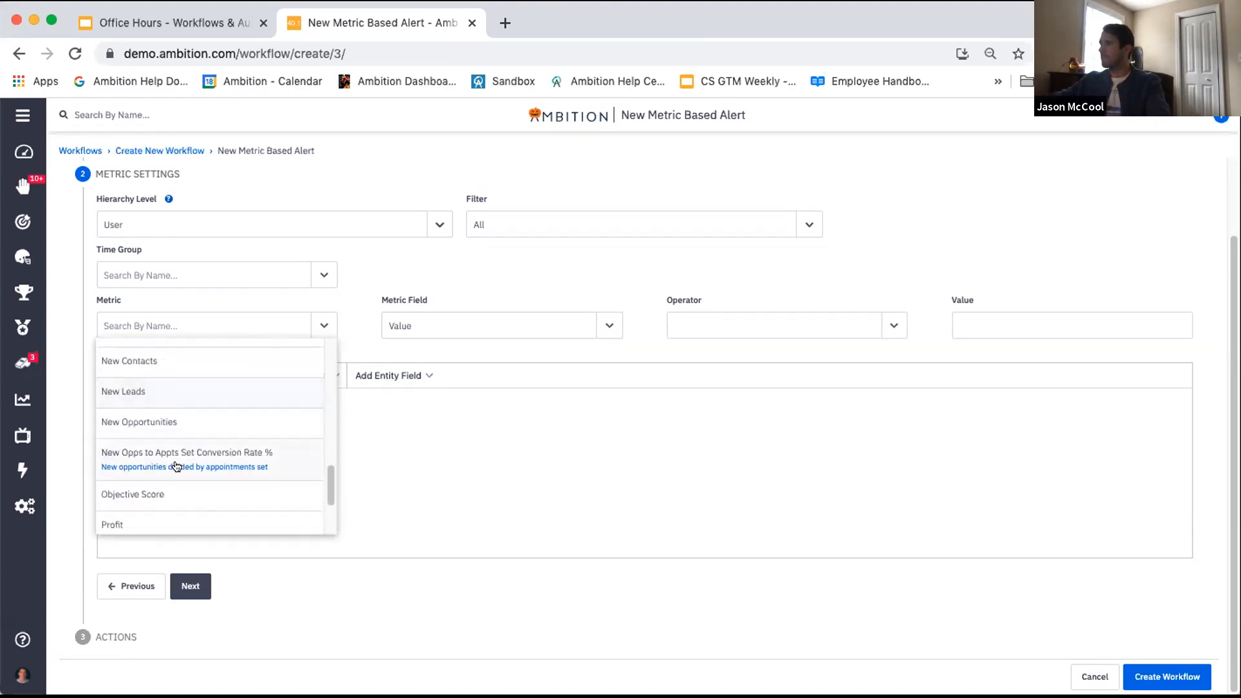
{"action": "left_click", "coordinate": [167, 427]}
Step: Keep Value as the metric field and set the alert condition to Equals 3
{"action": "left_click", "coordinate": [472, 324]}
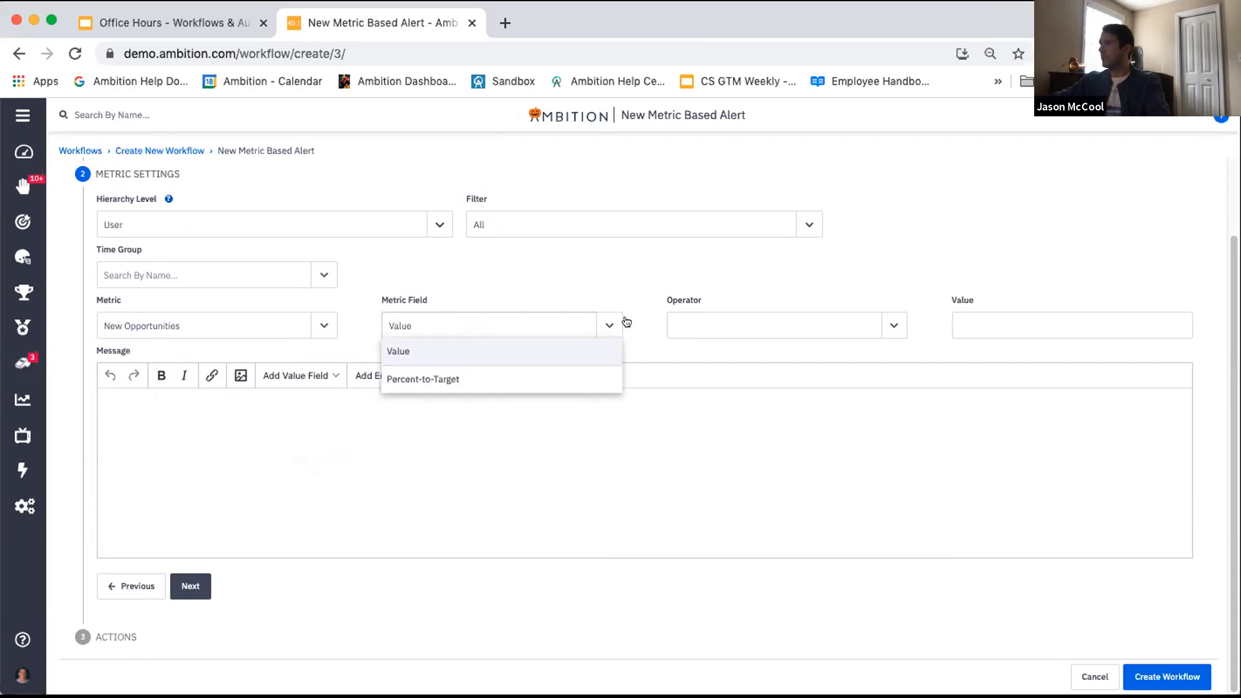
{"action": "left_click", "coordinate": [633, 265]}
{"action": "left_click", "coordinate": [740, 321]}
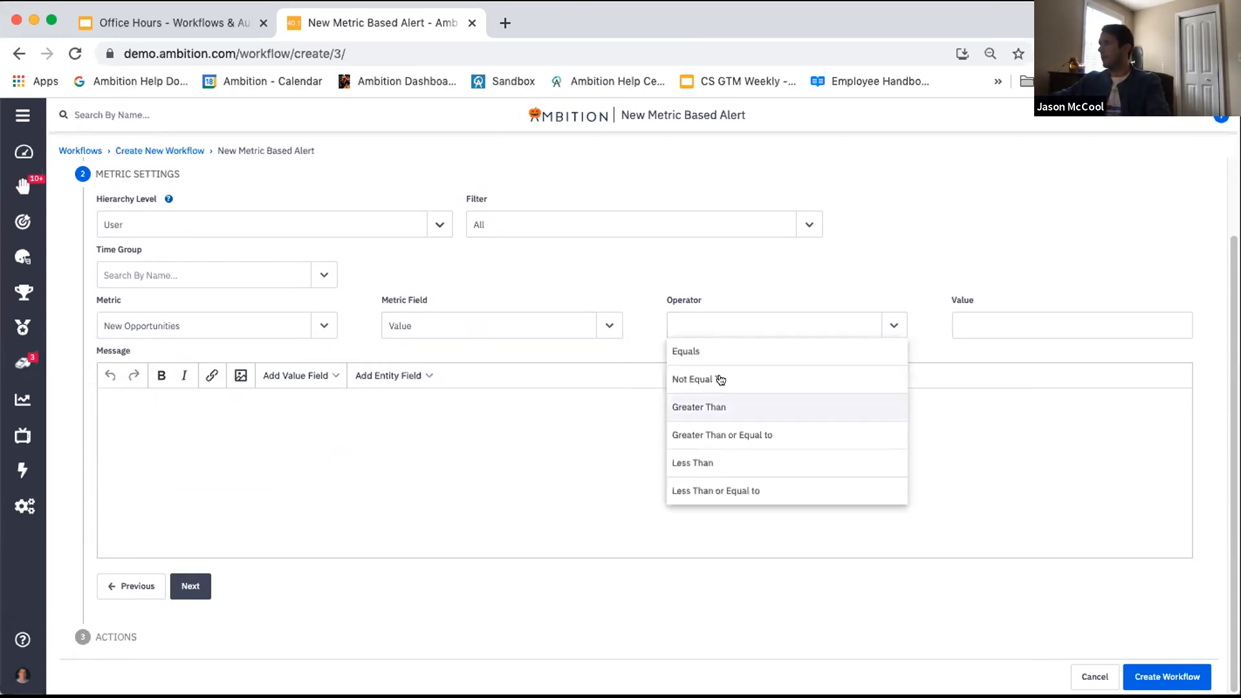
{"action": "left_click", "coordinate": [712, 350]}
{"action": "left_click", "coordinate": [1042, 323]}
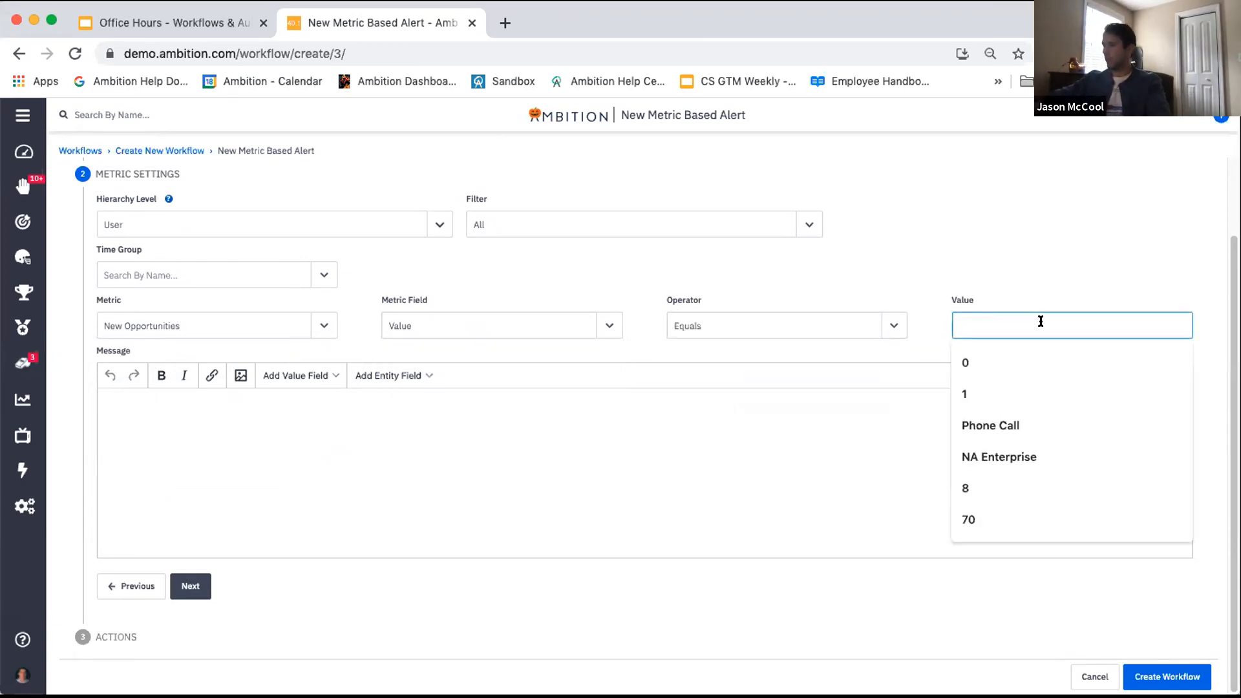
{"action": "type", "text": "3"}
{"action": "left_click", "coordinate": [1041, 229]}
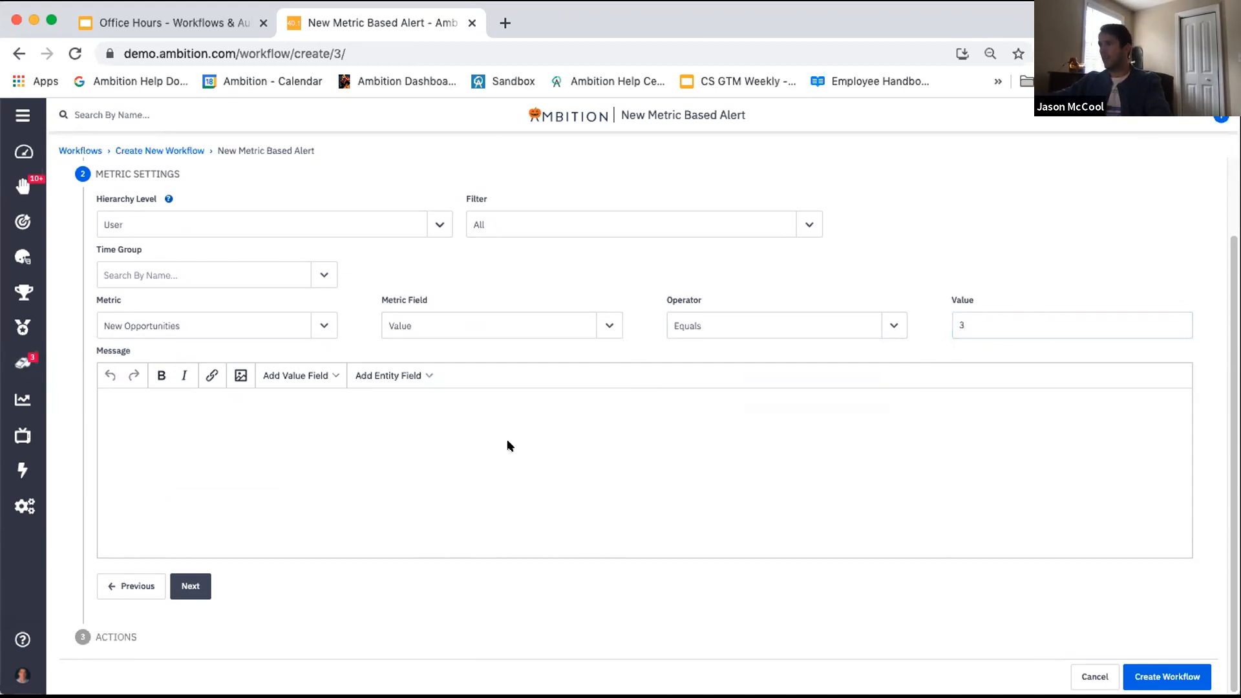
Step: Add a Microsoft Teams message action that notifies the Sales Development channel of the Ambition team
{"action": "left_click", "coordinate": [114, 639]}
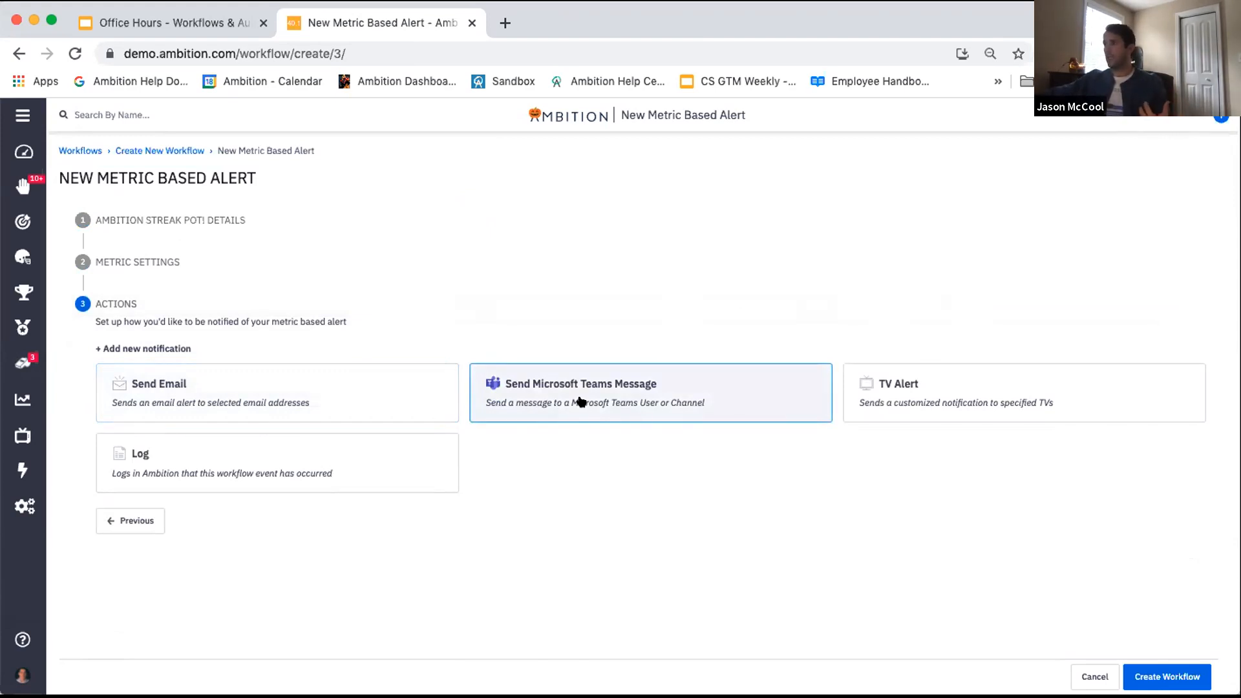
{"action": "left_click", "coordinate": [536, 401]}
{"action": "left_click", "coordinate": [153, 449]}
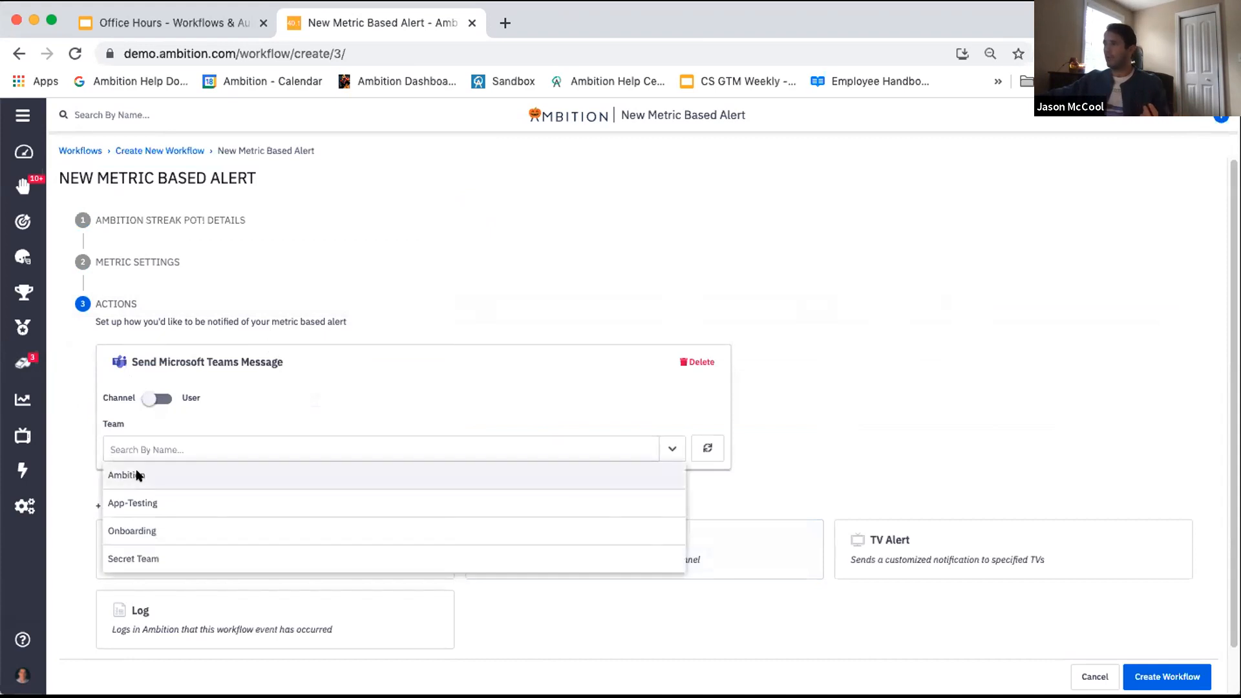
{"action": "left_click", "coordinate": [137, 476]}
{"action": "left_click", "coordinate": [132, 497]}
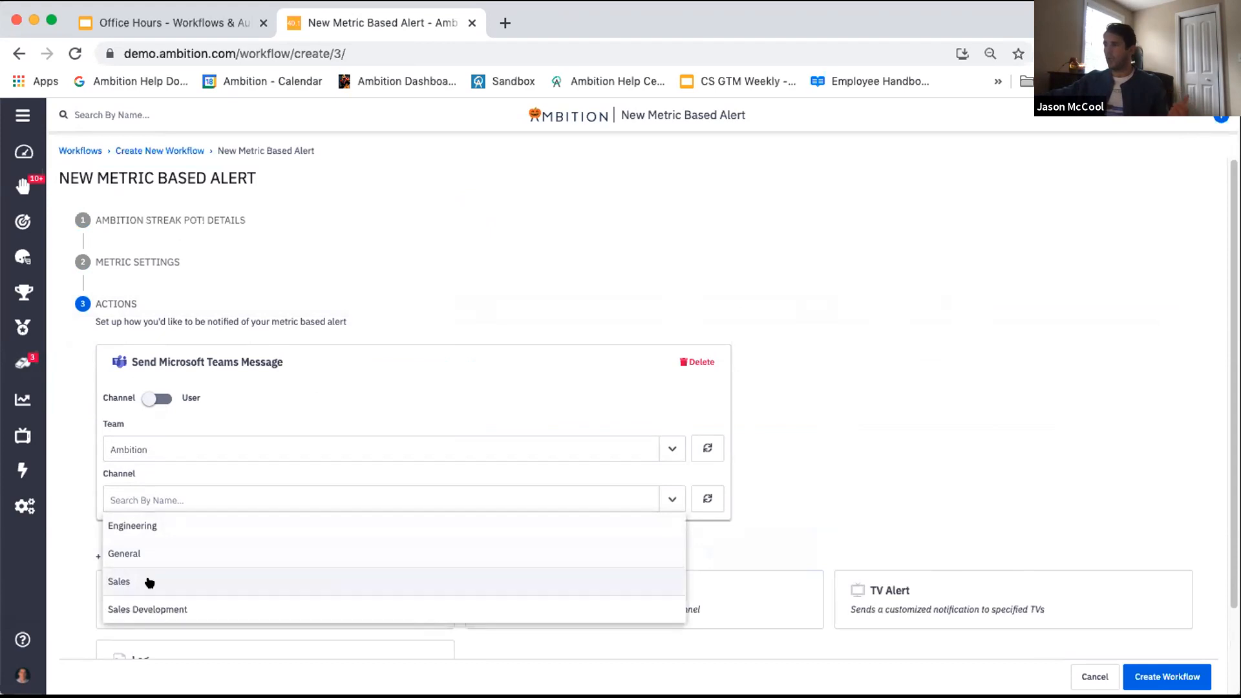
{"action": "left_click", "coordinate": [156, 610]}
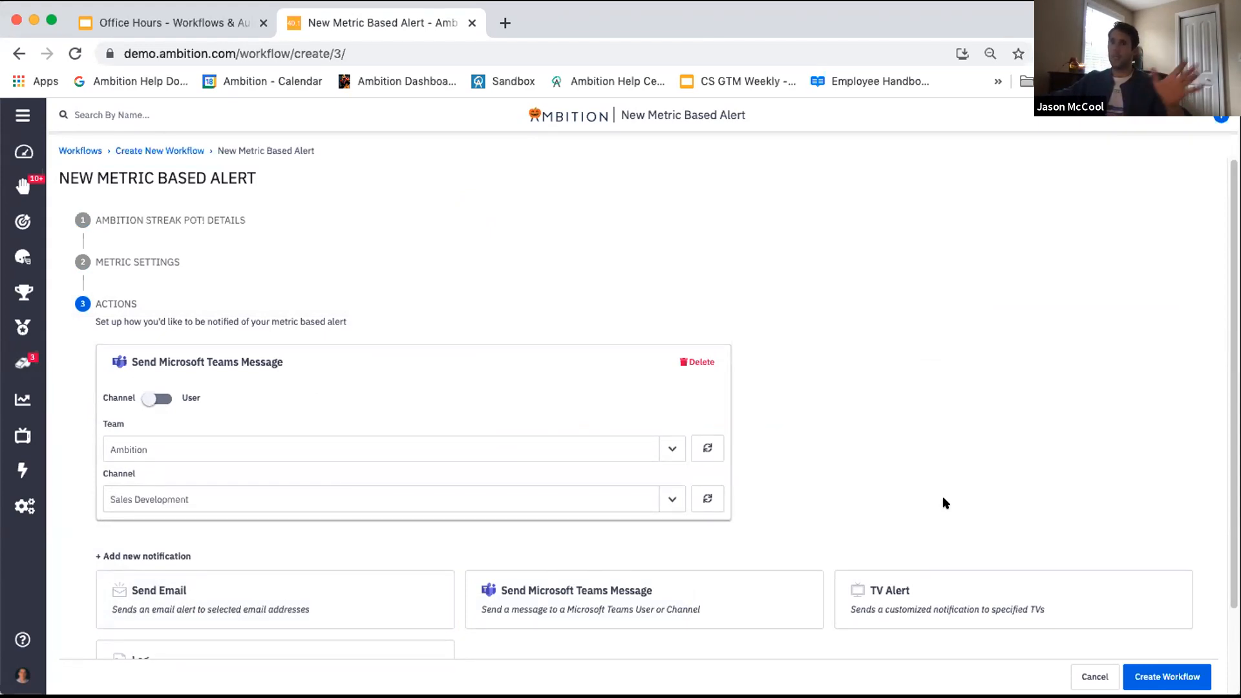
Step: Add two more Microsoft Teams message notifications to the workflow's actions
{"action": "scroll", "coordinate": [945, 503], "scroll_direction": "down", "scroll_amount": 2}
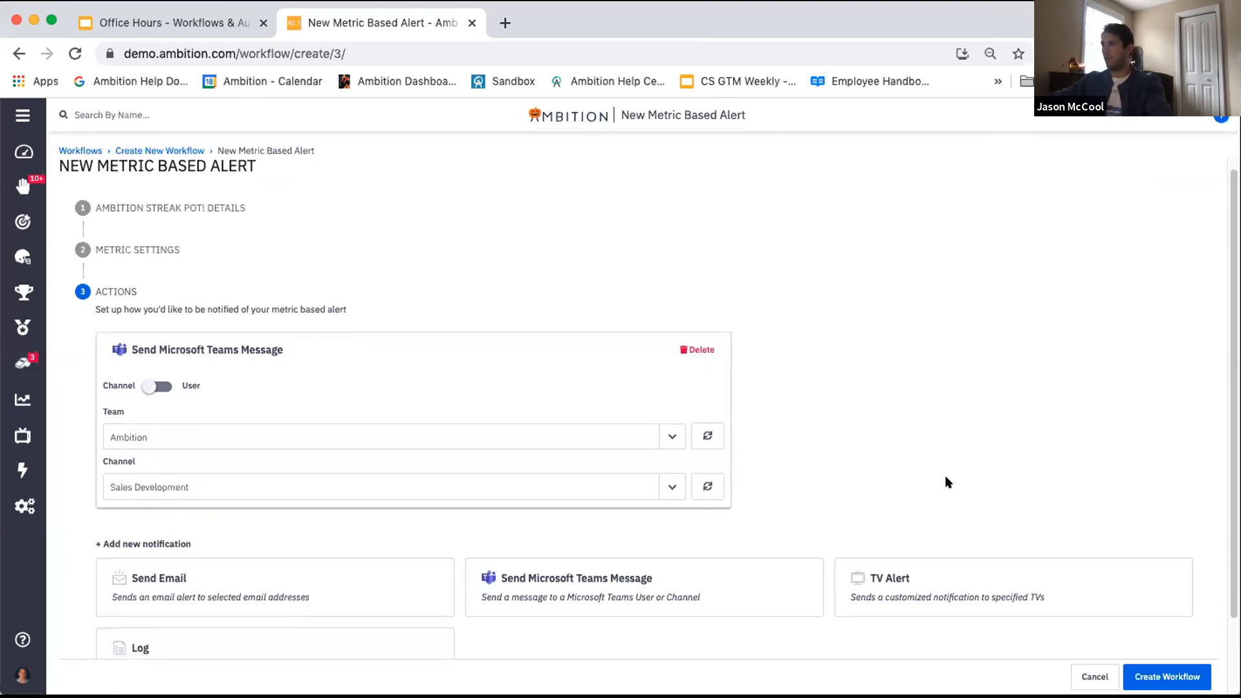
{"action": "scroll", "coordinate": [948, 482], "scroll_direction": "down", "scroll_amount": 2}
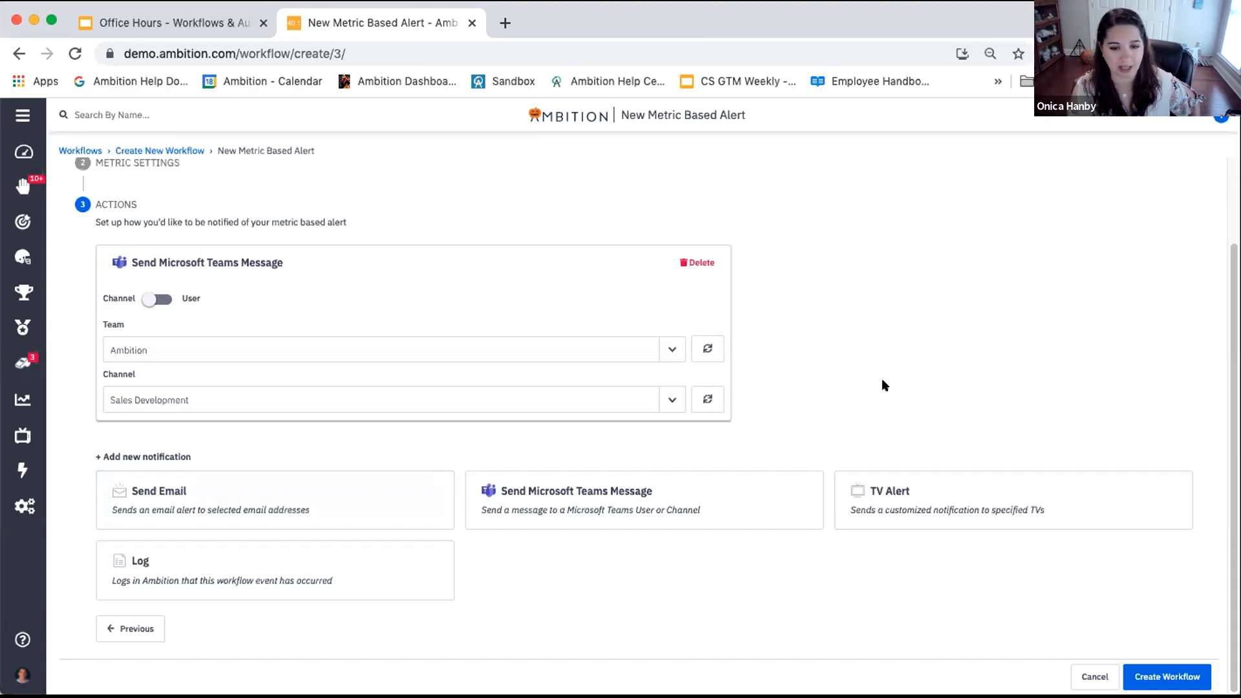
{"action": "left_click", "coordinate": [629, 515]}
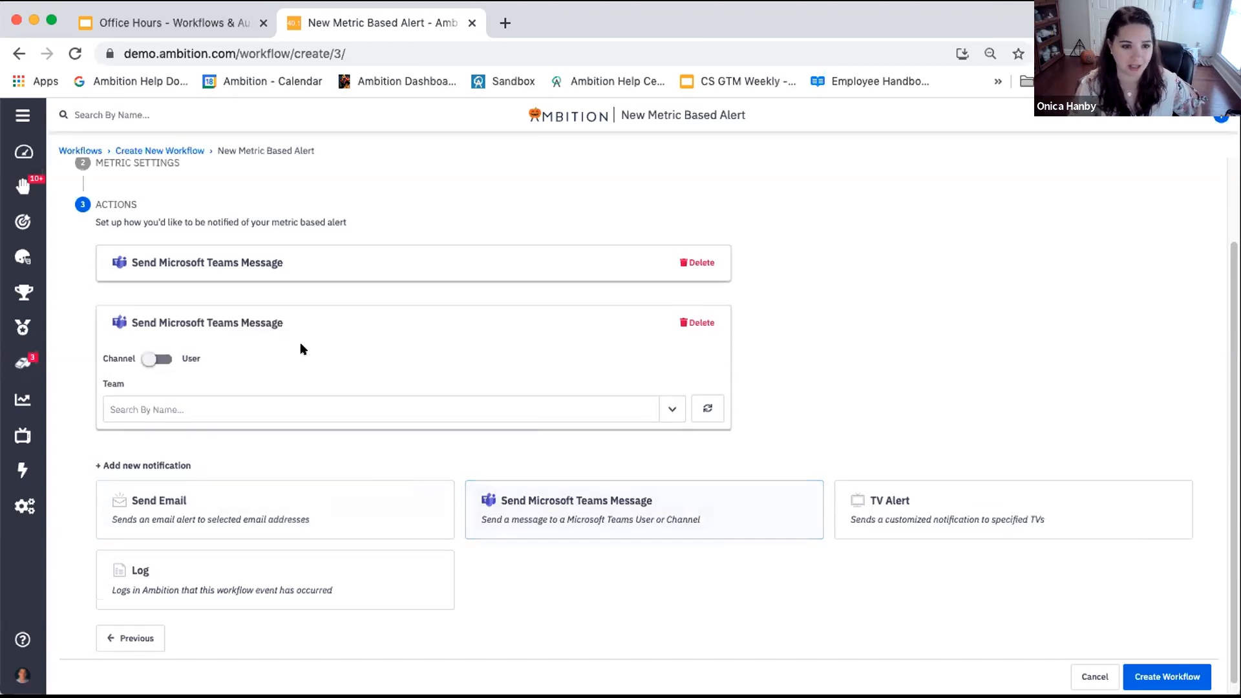
{"action": "left_click", "coordinate": [579, 503]}
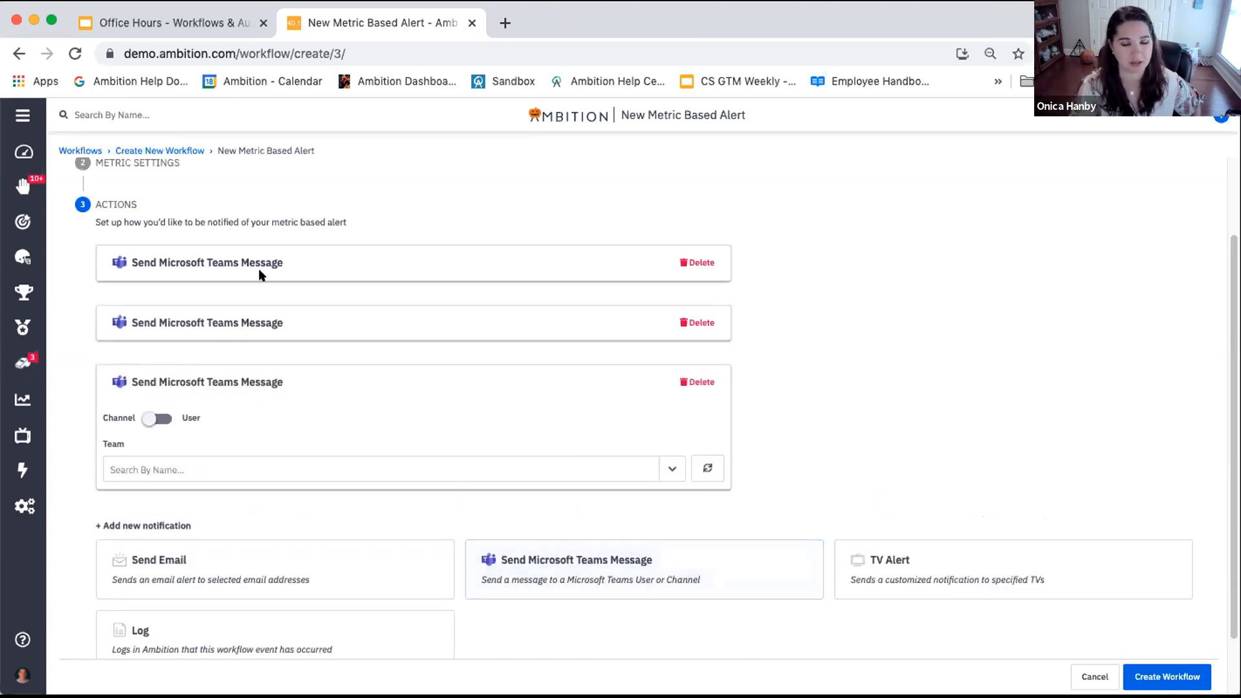
{"action": "scroll", "coordinate": [285, 489], "scroll_direction": "down", "scroll_amount": 1}
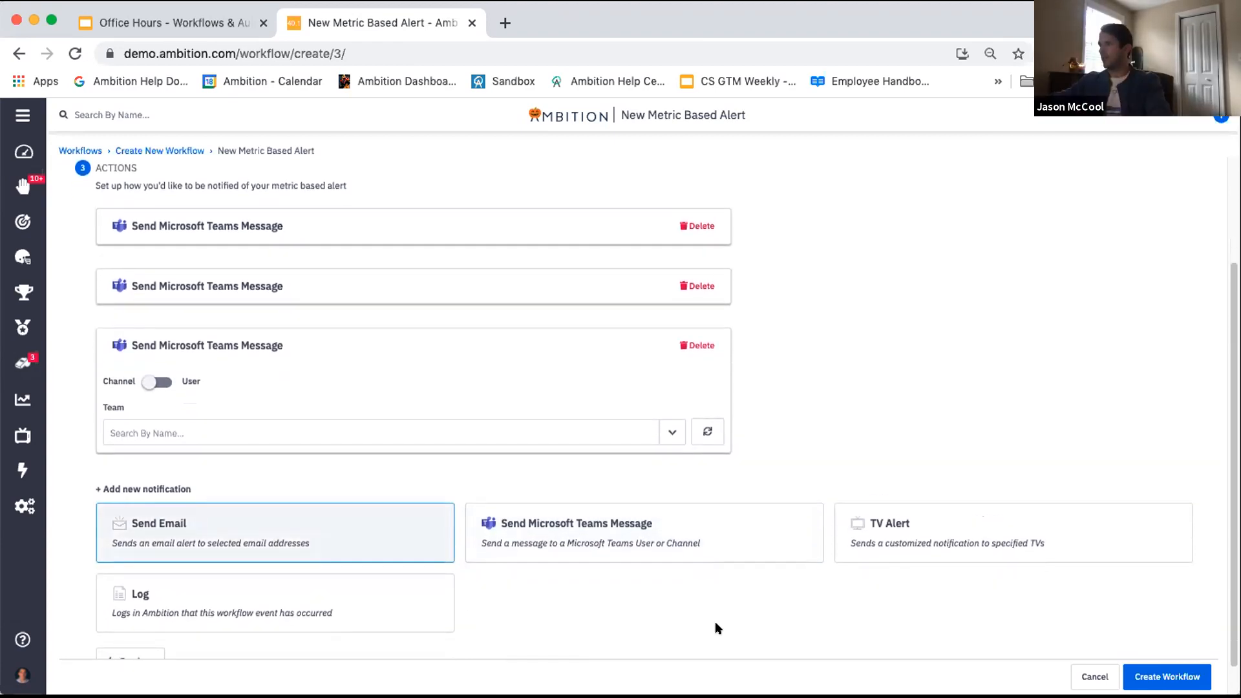